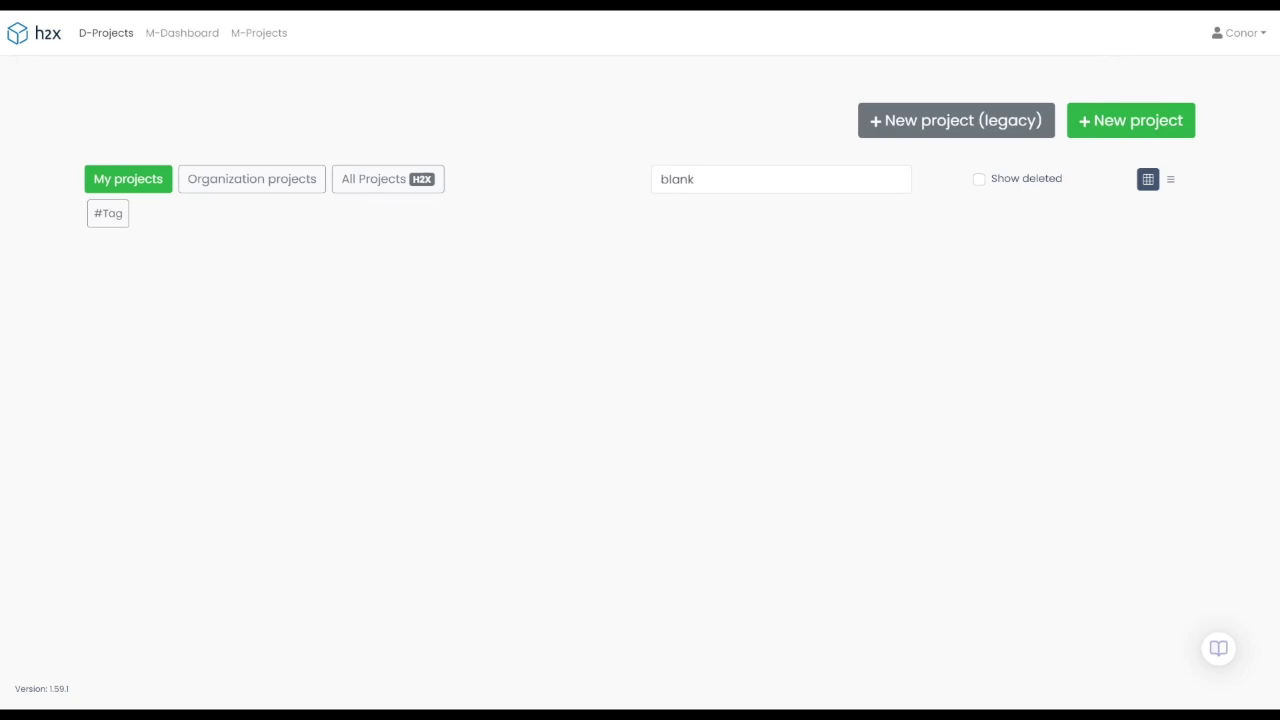
- Start a new non-legacy project and fill in its street address from the suggested matches
{"action": "left_click", "coordinate": [1148, 126]}
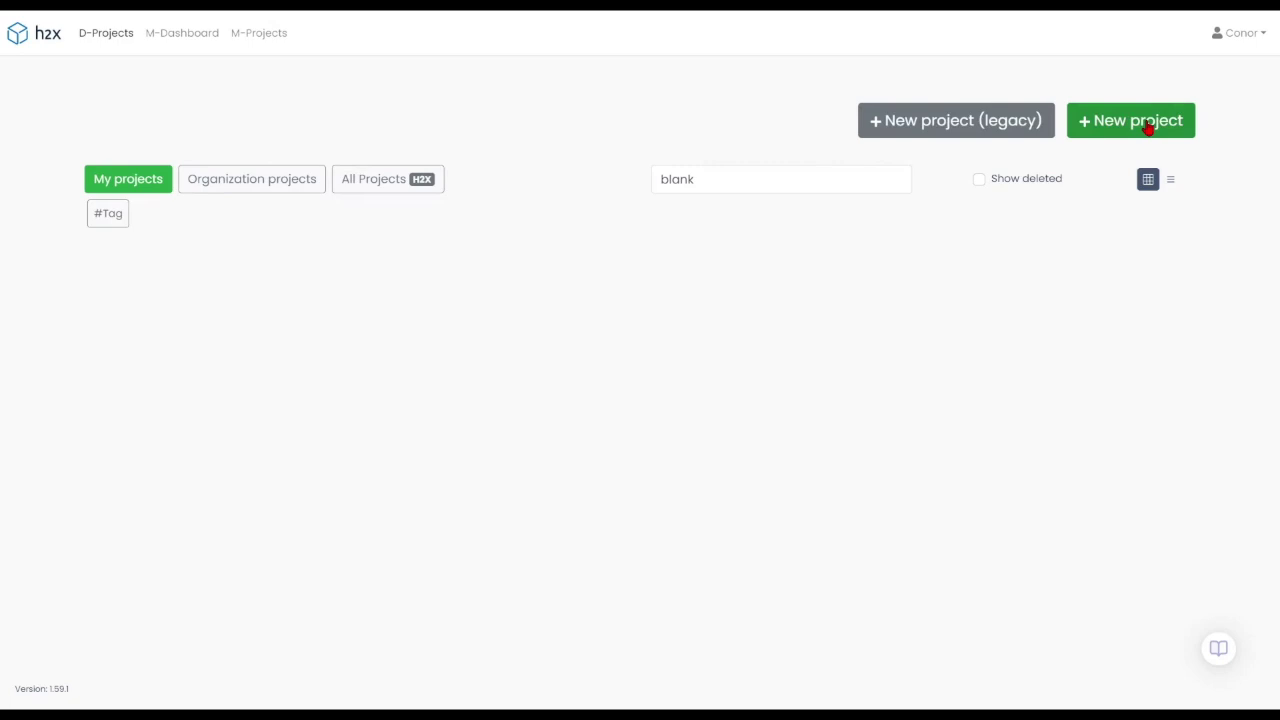
{"action": "left_click", "coordinate": [1148, 124]}
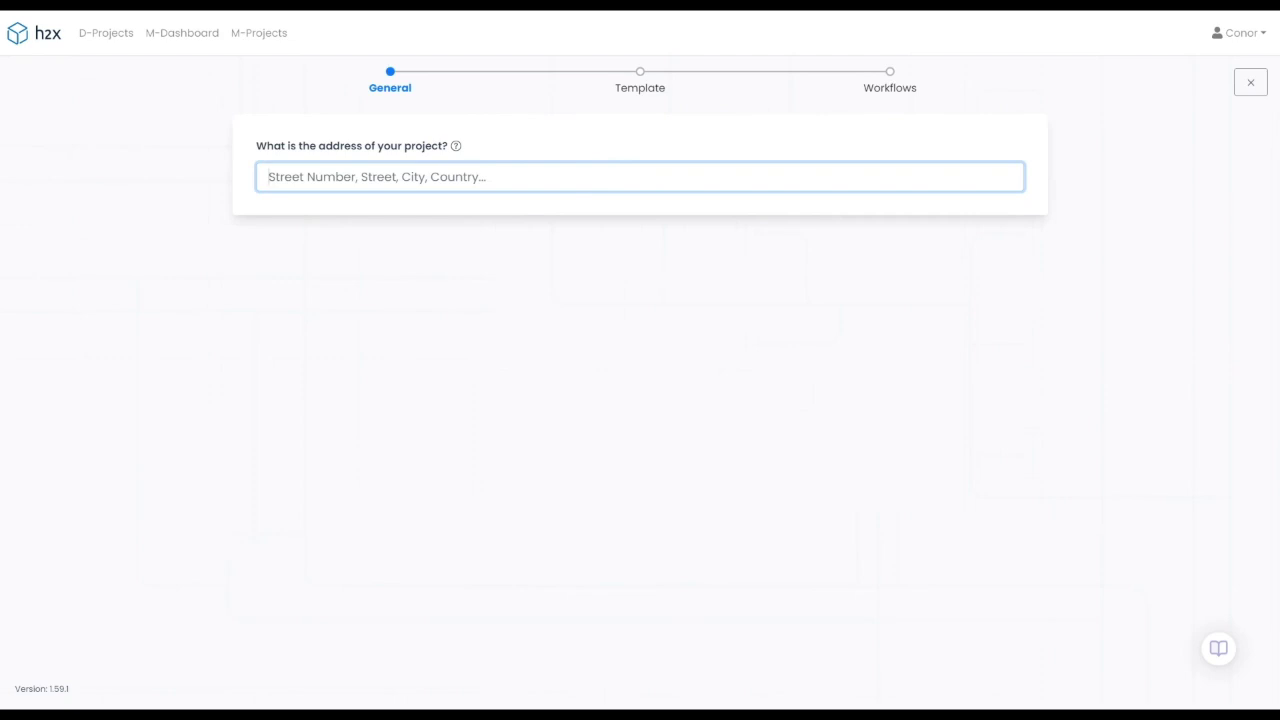
{"action": "type", "text": "king"}
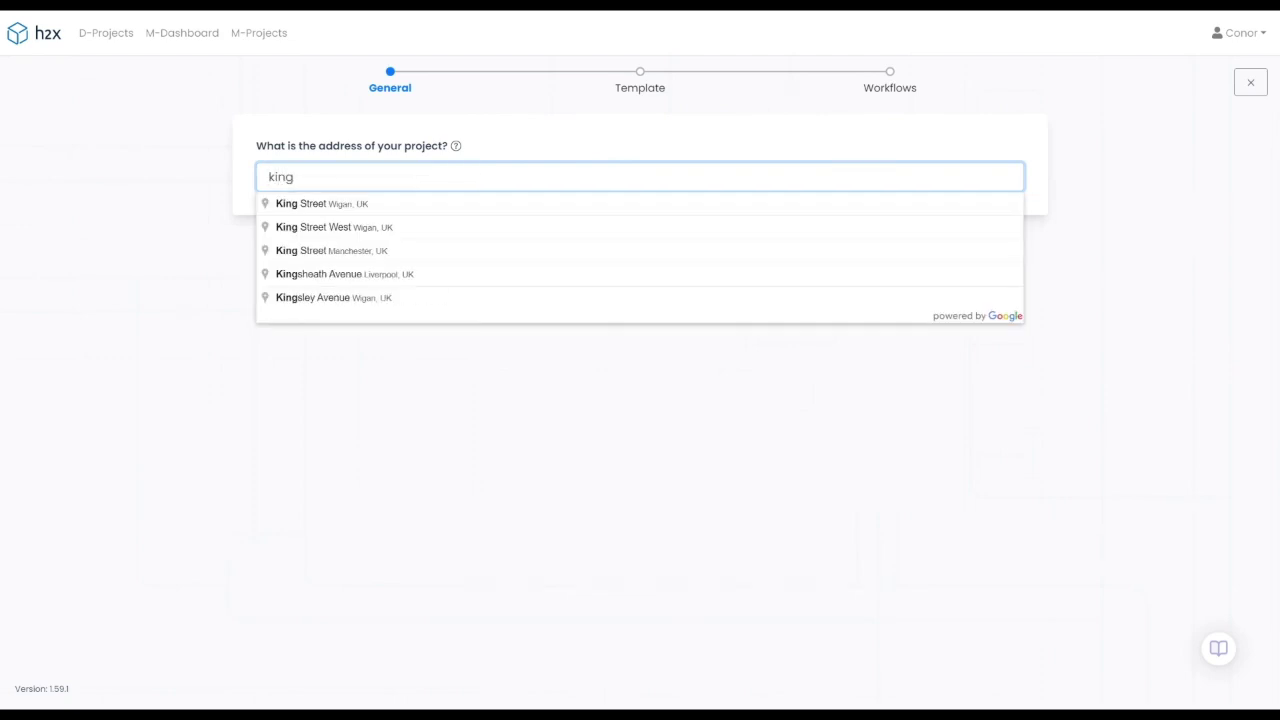
{"action": "left_click", "coordinate": [663, 207]}
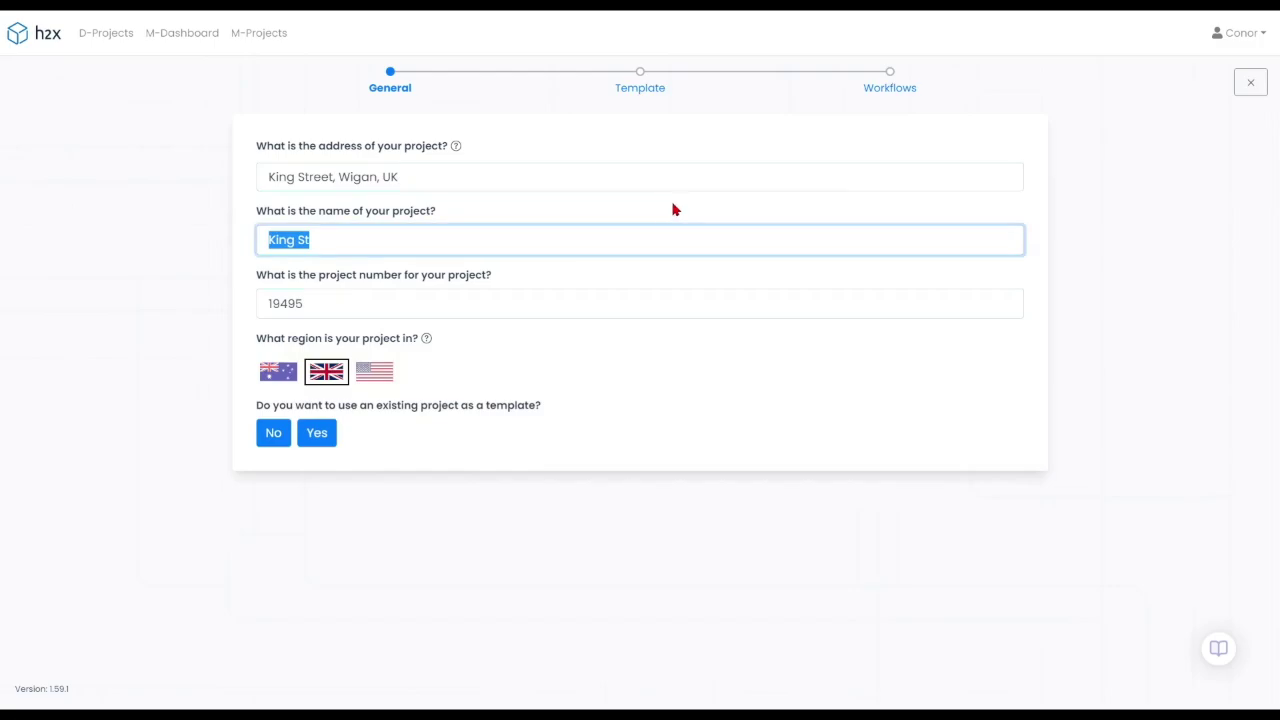
- Name the project "Heat Loss Example" and set its project number to 2024
{"action": "type", "text": "Heat "}
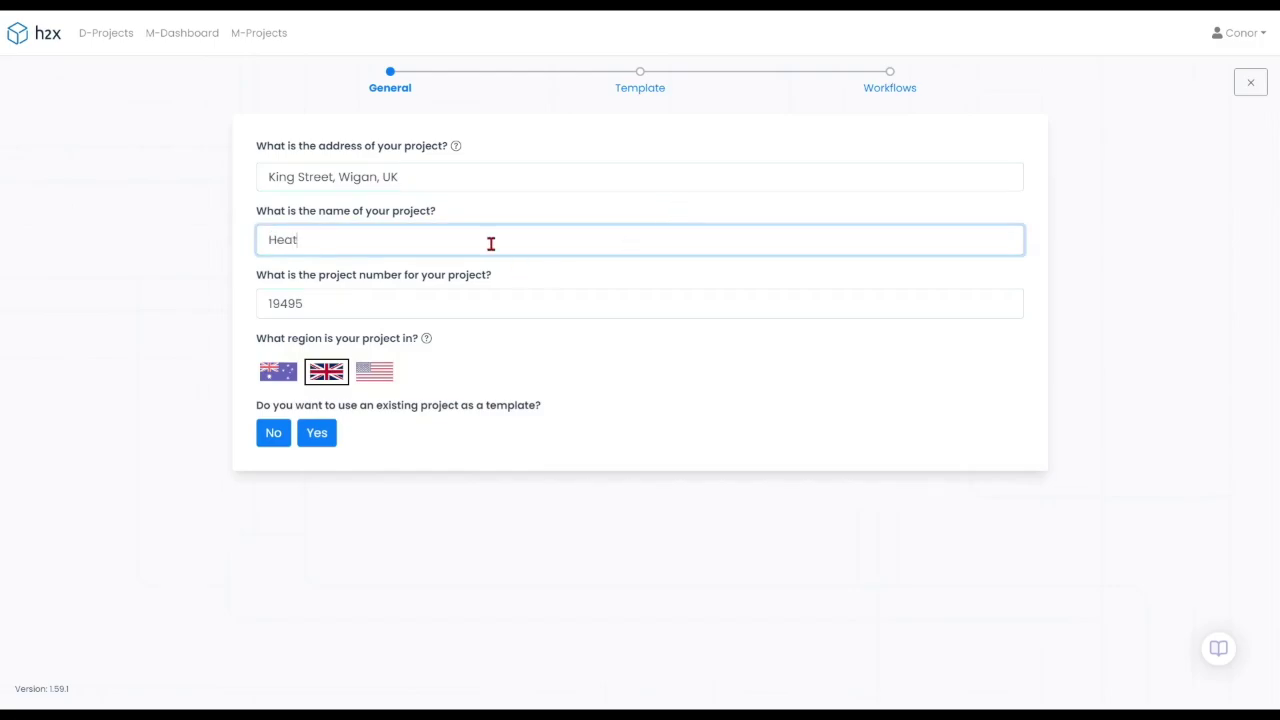
{"action": "type", "text": "Loss Example"}
{"action": "left_click_drag", "start_coordinate": [417, 297], "coordinate": [237, 303]}
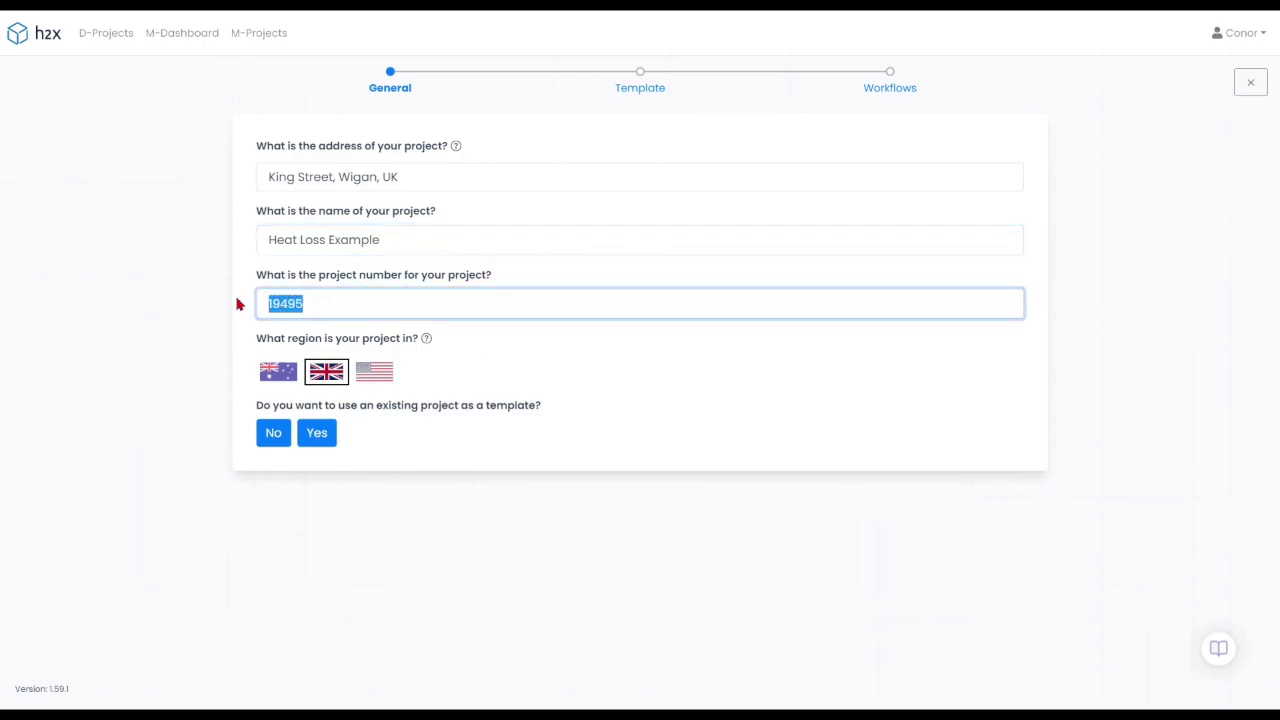
{"action": "type", "text": "2024"}
{"action": "left_click", "coordinate": [658, 410]}
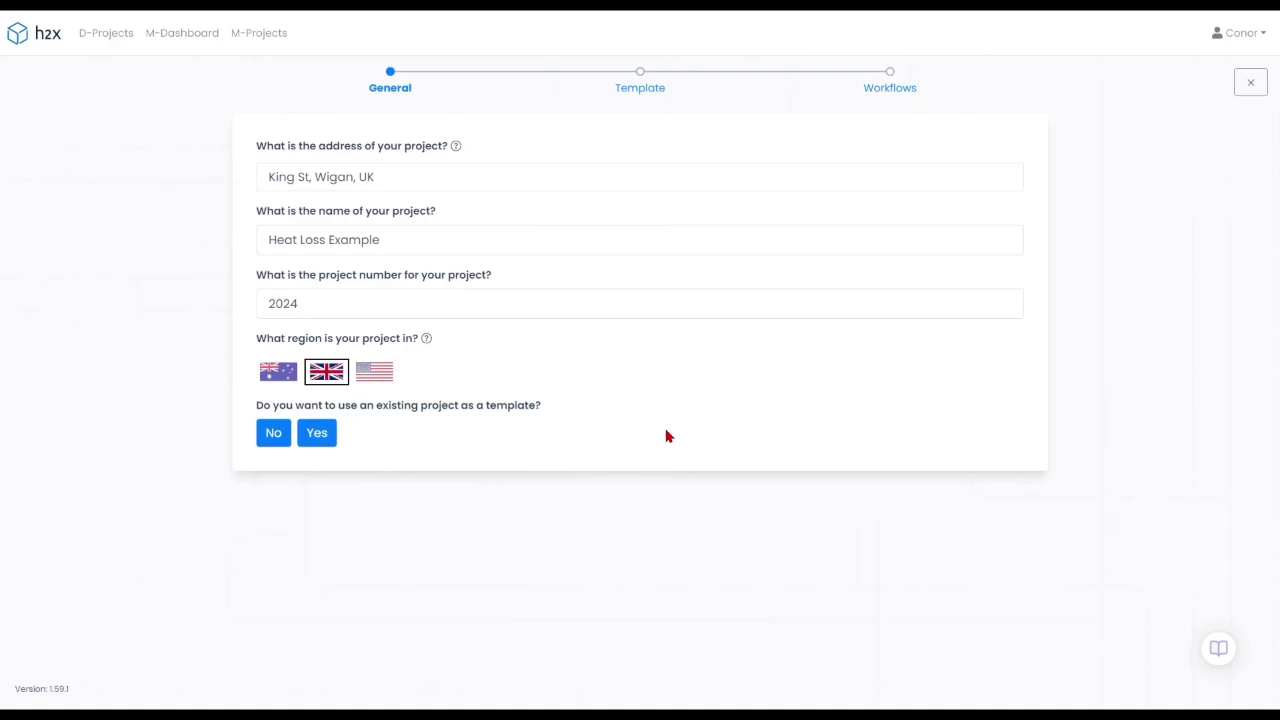
- Create the project without an existing template, using only the Heat Loss workflow, and start designing
{"action": "left_click", "coordinate": [273, 433]}
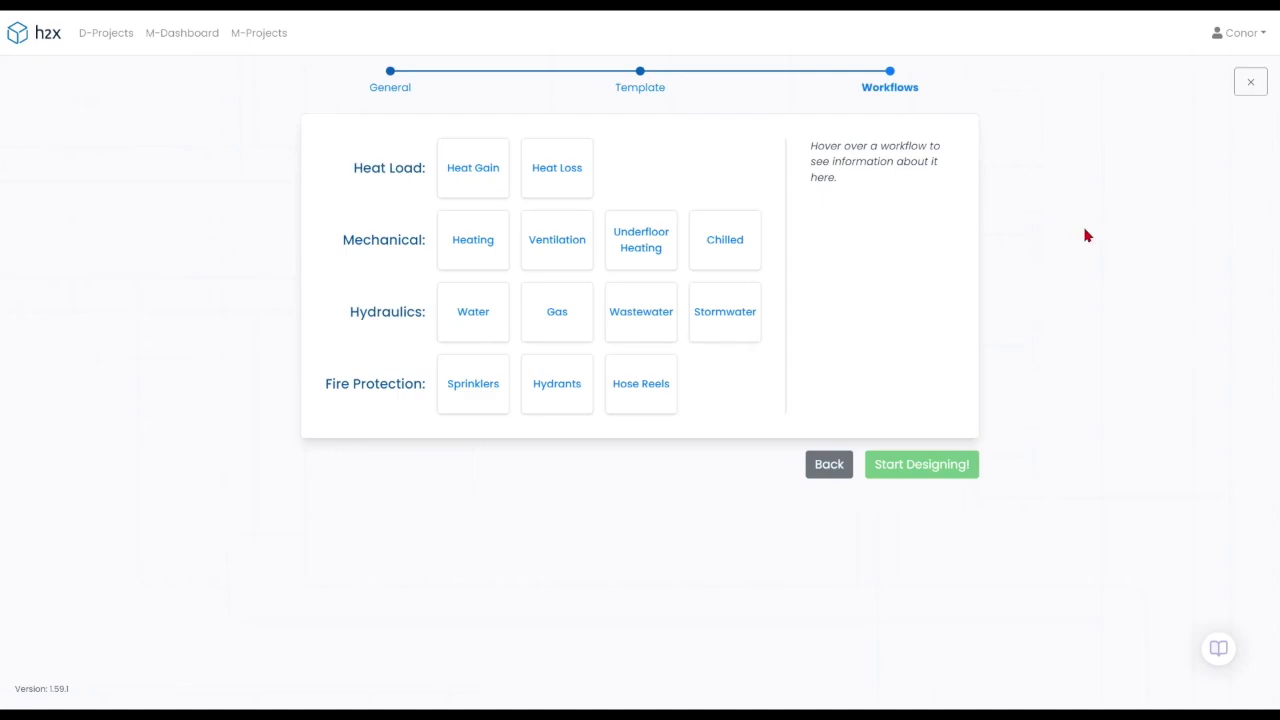
{"action": "left_click", "coordinate": [577, 165]}
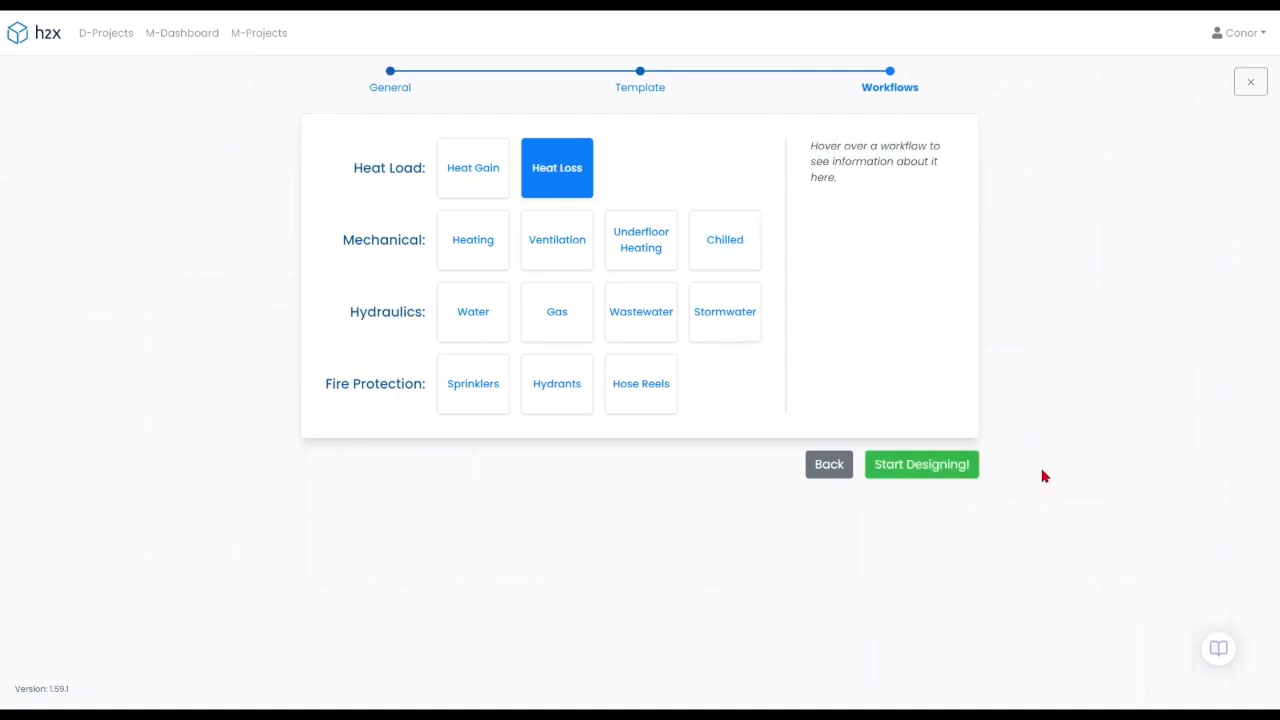
{"action": "left_click", "coordinate": [946, 468]}
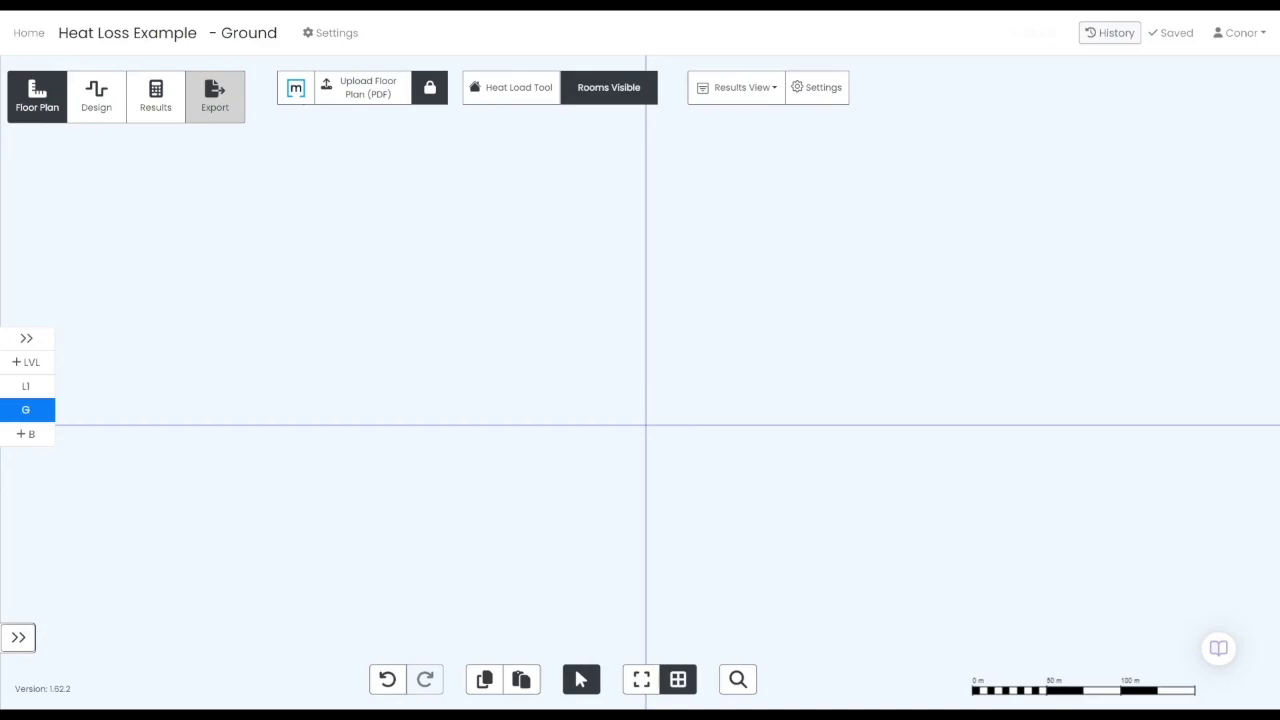
- Refresh the external winter temperature in the project's heat load settings and choose MCS Post 2006 as the heating air changes rate standard
{"action": "left_click", "coordinate": [346, 38]}
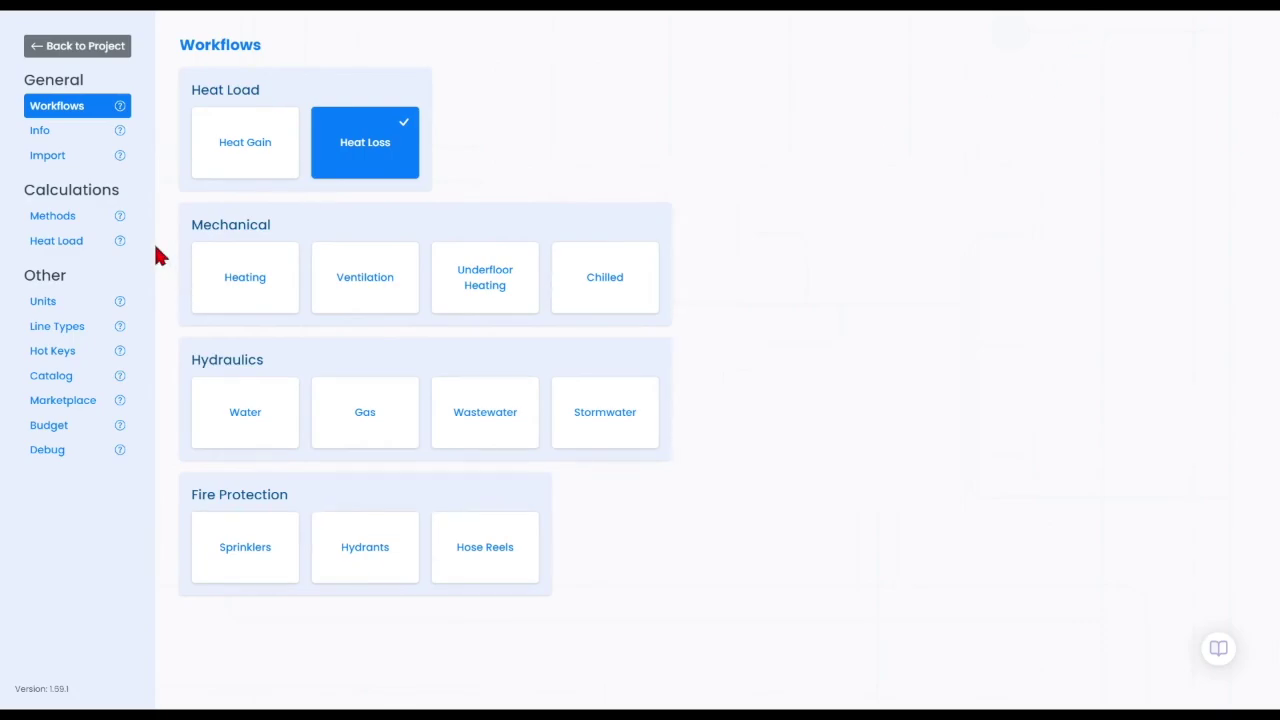
{"action": "left_click", "coordinate": [70, 140]}
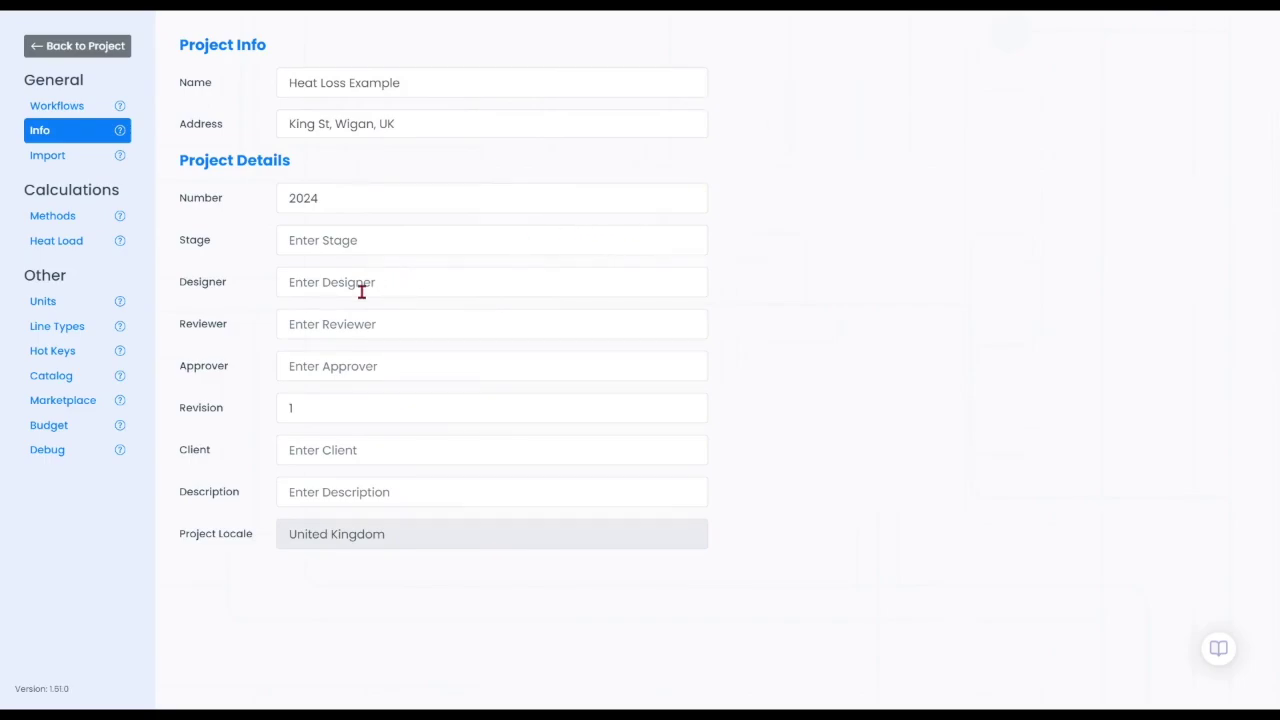
{"action": "left_click", "coordinate": [90, 243]}
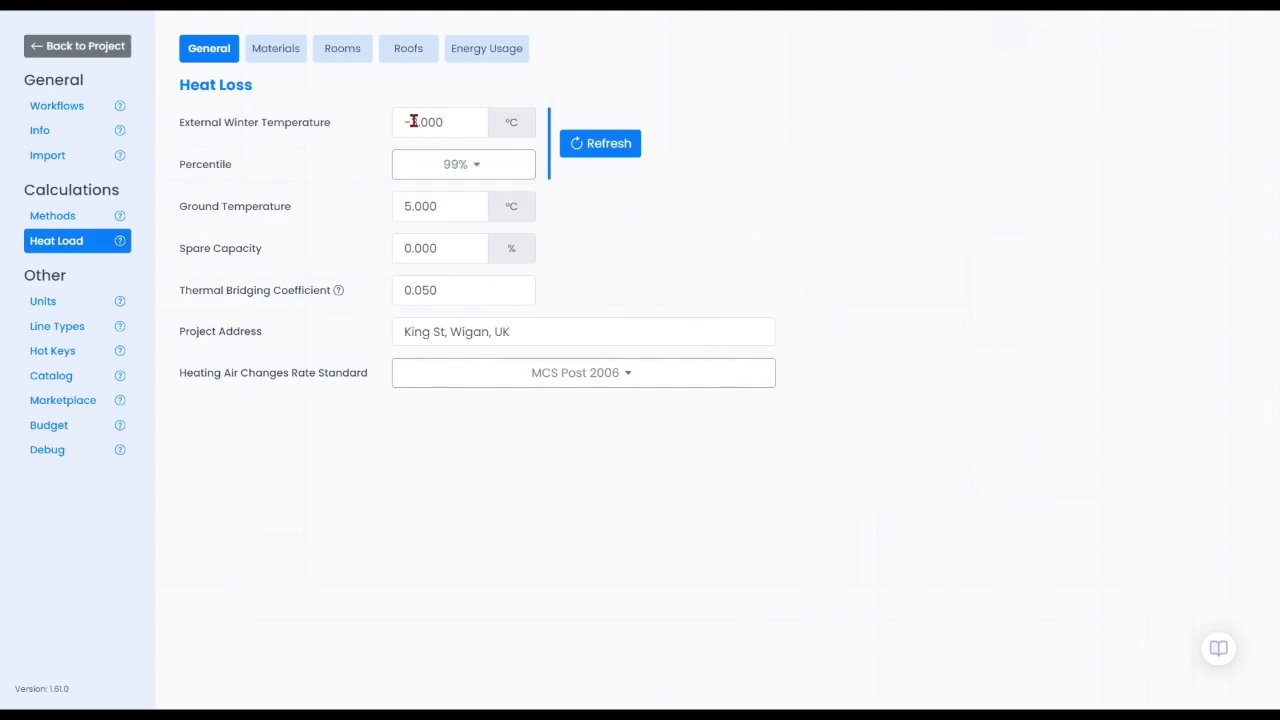
{"action": "left_click", "coordinate": [605, 150]}
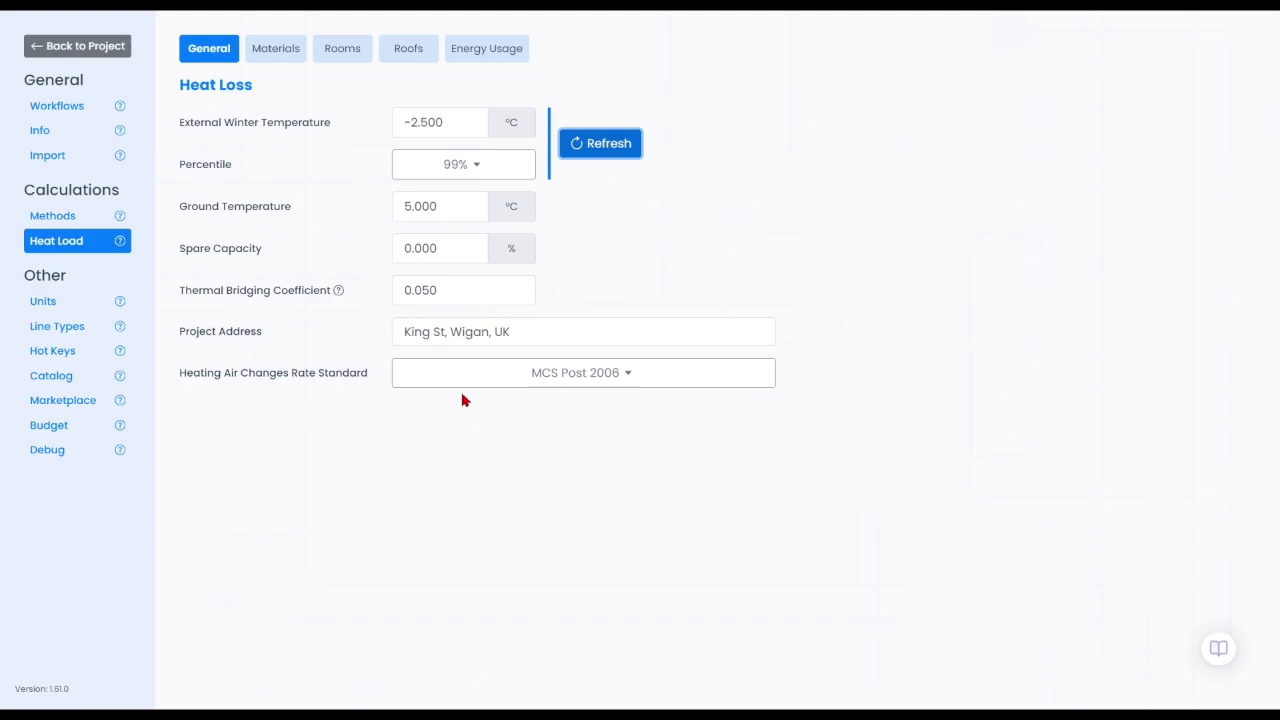
{"action": "left_click", "coordinate": [642, 384]}
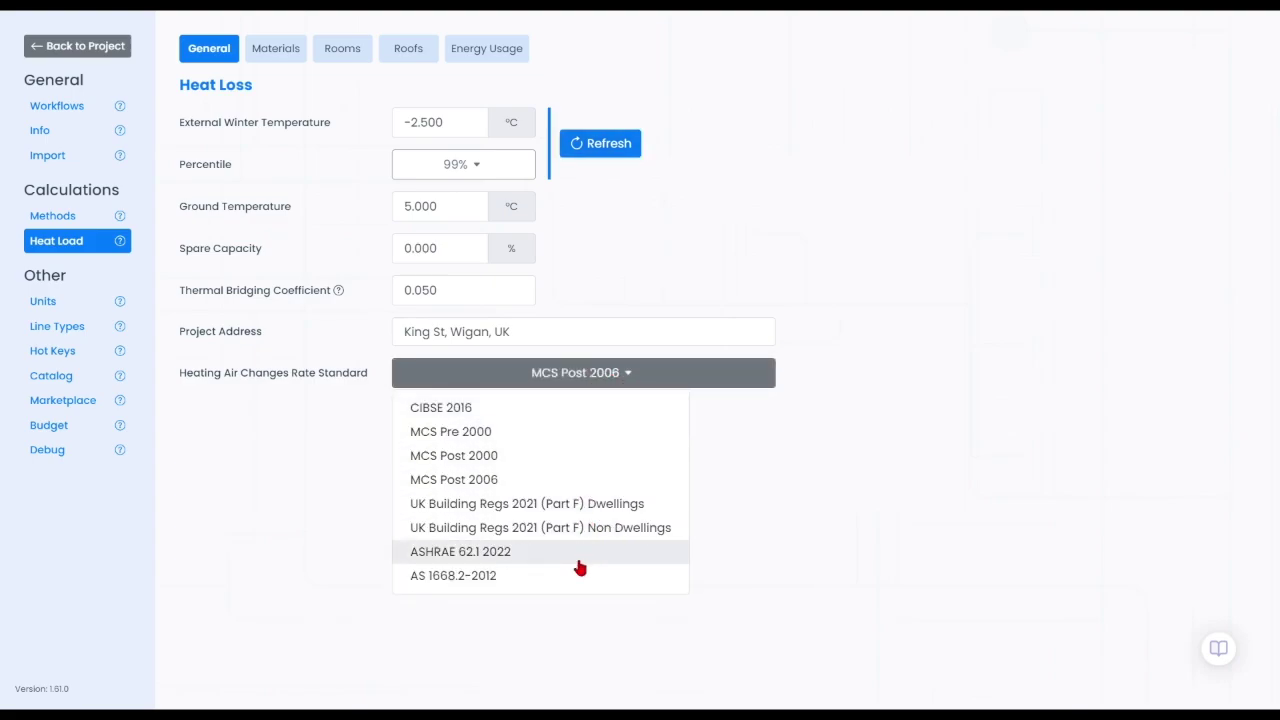
{"action": "left_click", "coordinate": [585, 483]}
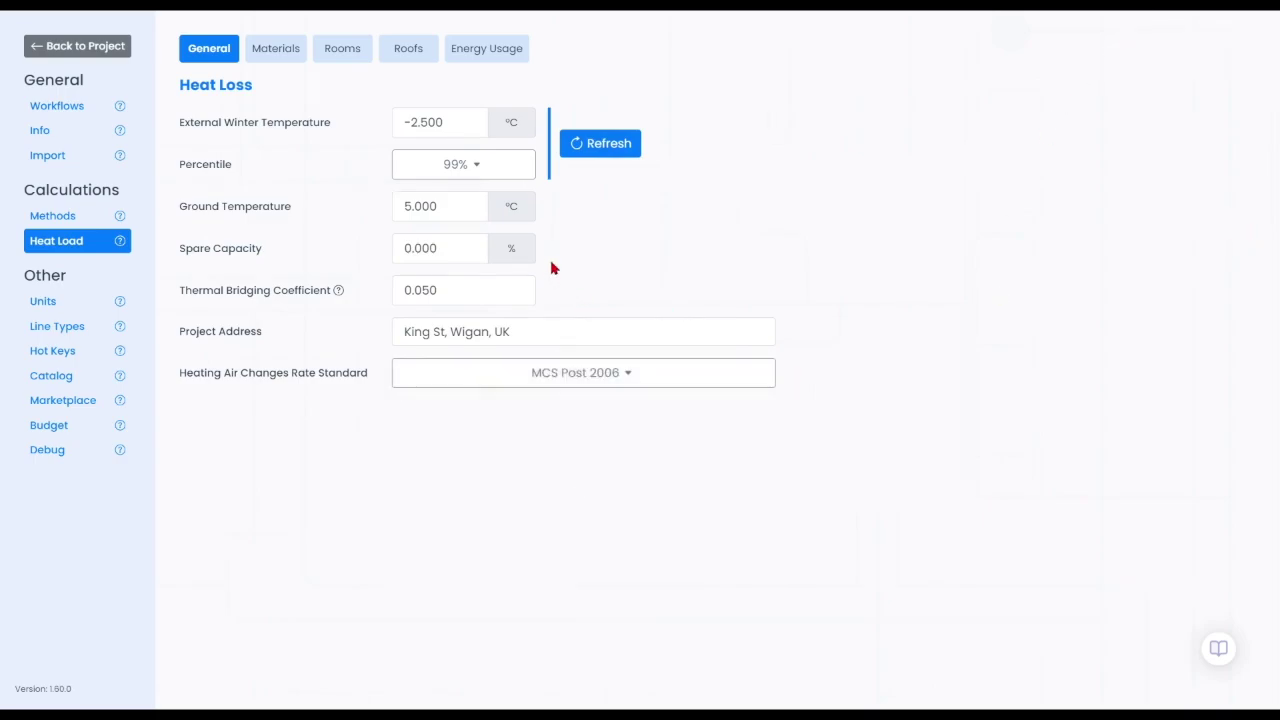
- Review the materials available for the external wall in the heat load material assignments
{"action": "left_click", "coordinate": [268, 56]}
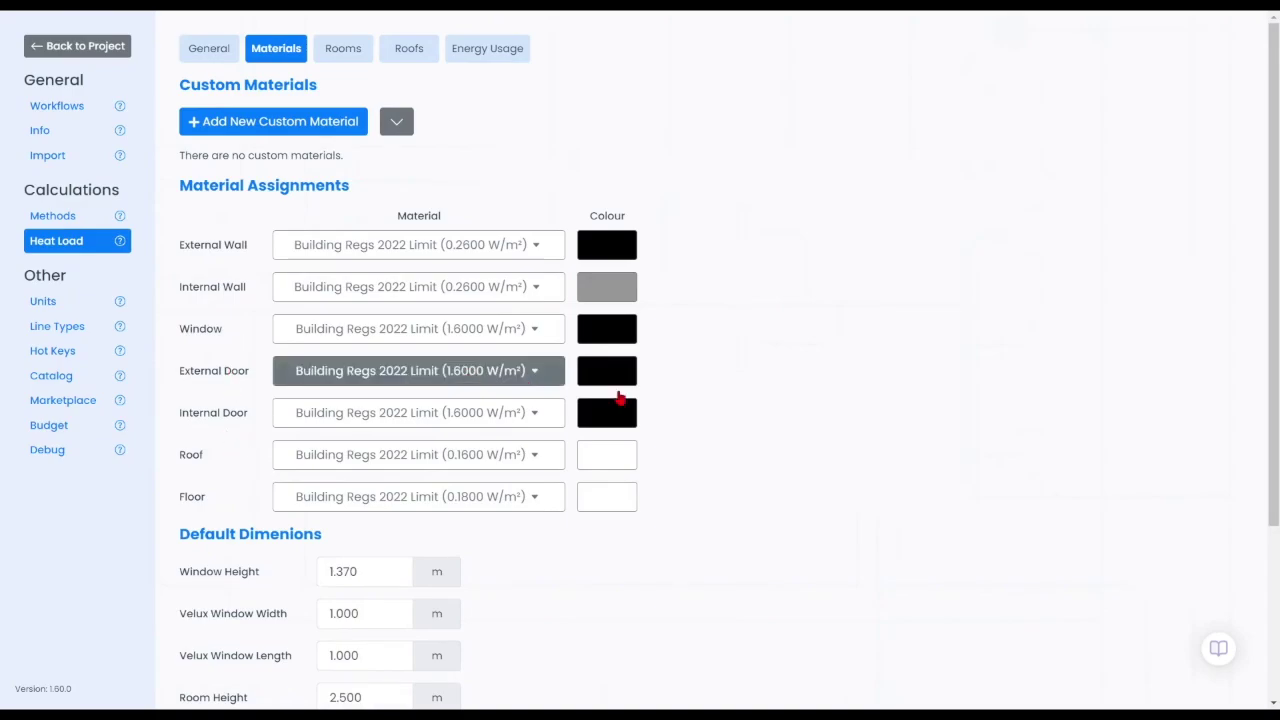
{"action": "left_click", "coordinate": [538, 246]}
{"action": "scroll", "coordinate": [440, 400], "scroll_direction": "down", "scroll_amount": 2}
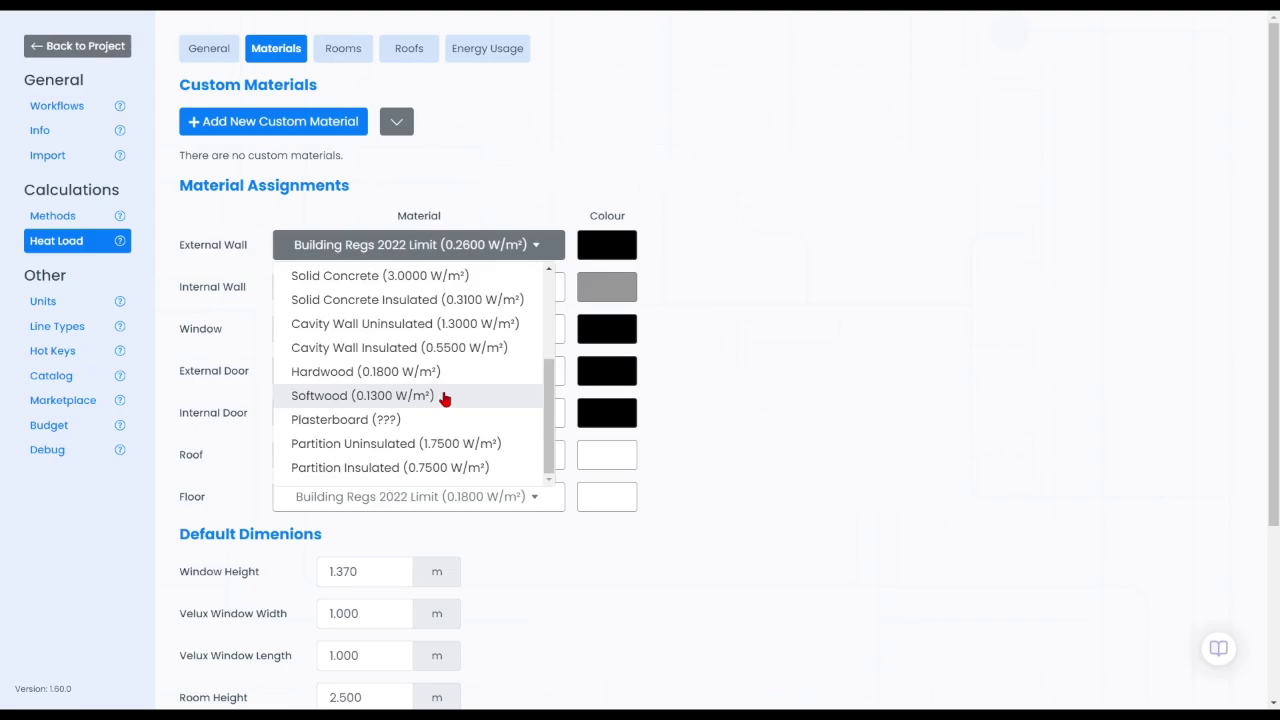
{"action": "scroll", "coordinate": [449, 366], "scroll_direction": "up", "scroll_amount": 1}
{"action": "left_click", "coordinate": [520, 143]}
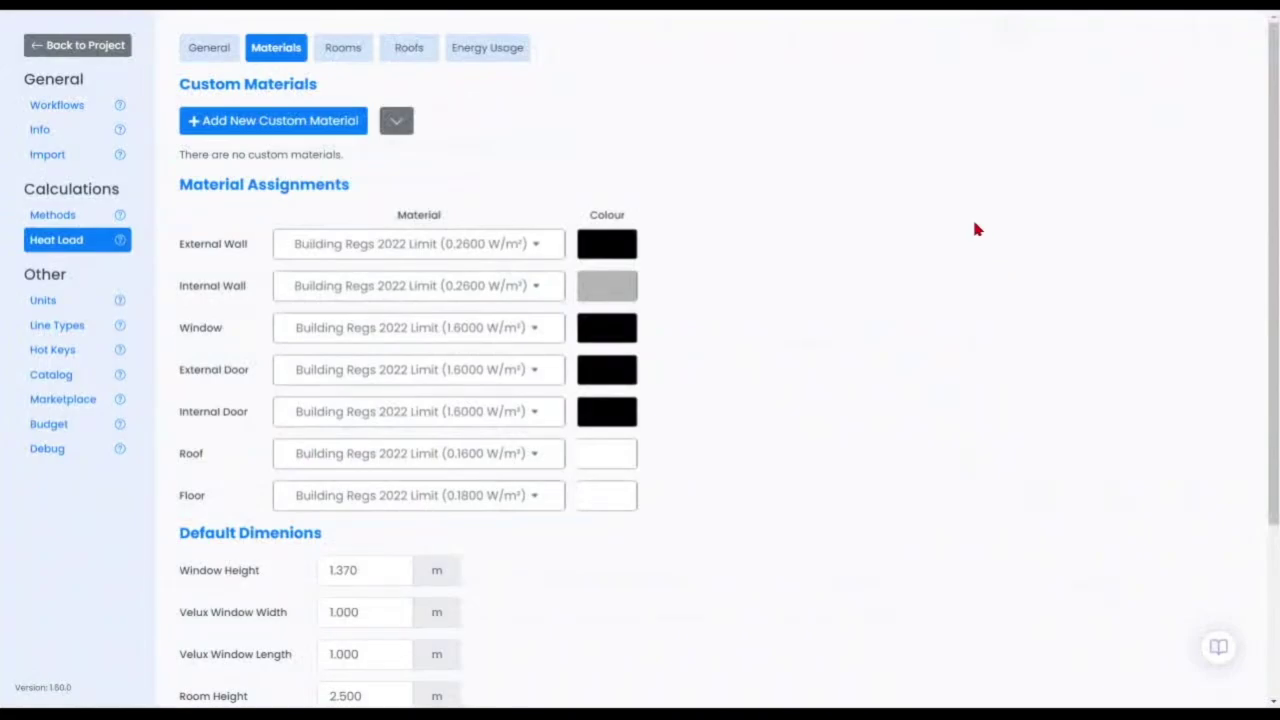
- Set the default single door width to 1.3 m
{"action": "scroll", "coordinate": [978, 229], "scroll_direction": "down", "scroll_amount": 3}
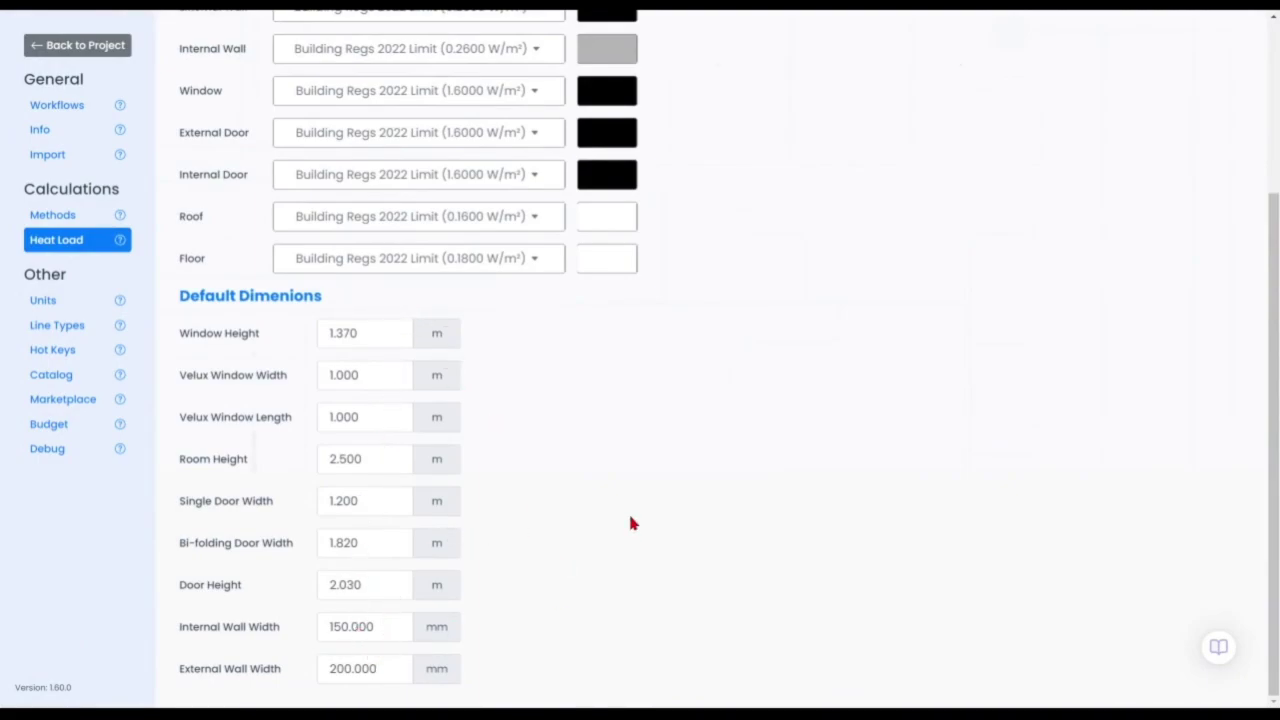
{"action": "left_click", "coordinate": [409, 499]}
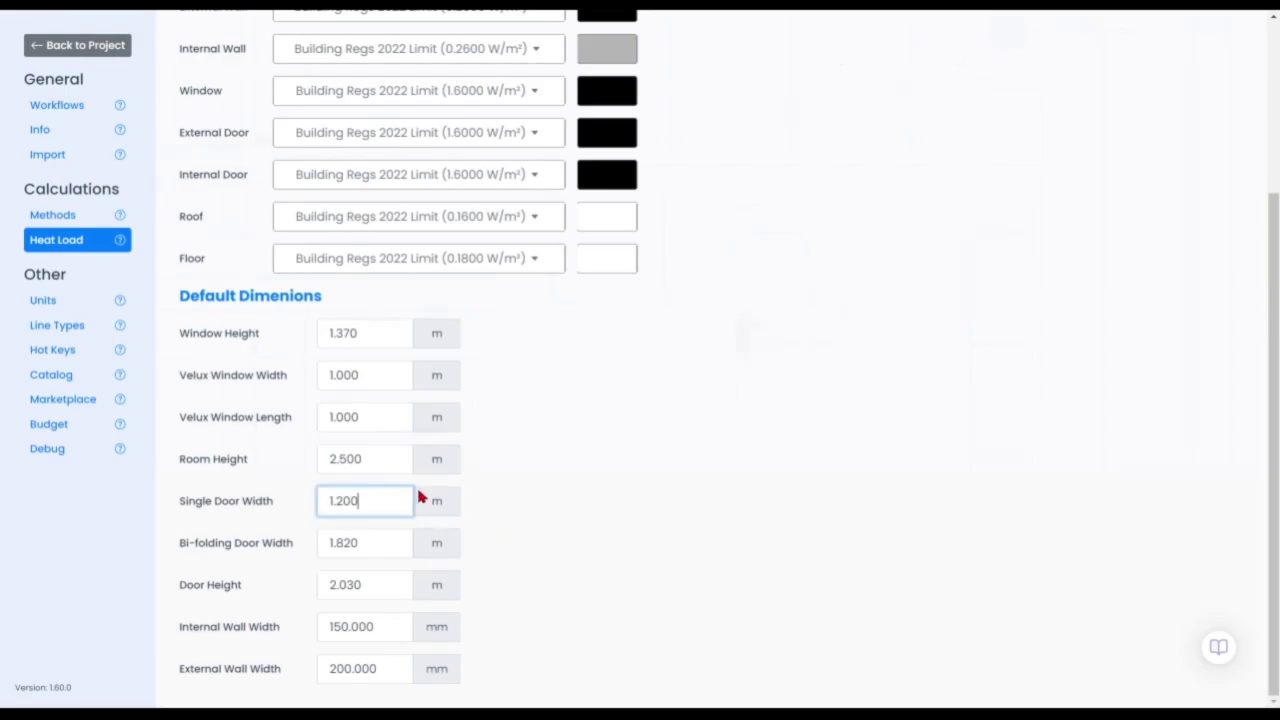
{"action": "key", "text": "BackSpace"}
{"action": "key", "text": "BackSpace"}
{"action": "key", "text": "BackSpace"}
{"action": "type", "text": "3"}
{"action": "left_click", "coordinate": [640, 483]}
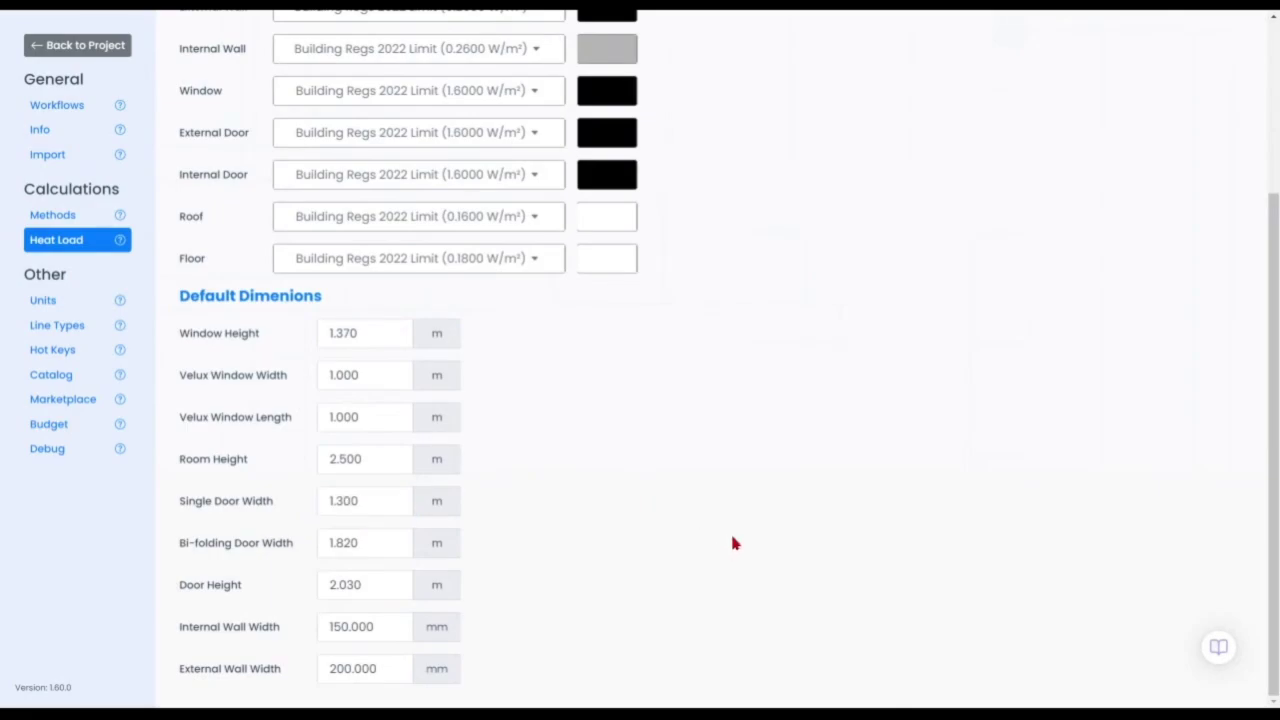
- Change the external wall's assigned colour to bright red
{"action": "scroll", "coordinate": [731, 540], "scroll_direction": "up", "scroll_amount": 3}
{"action": "left_click", "coordinate": [621, 244]}
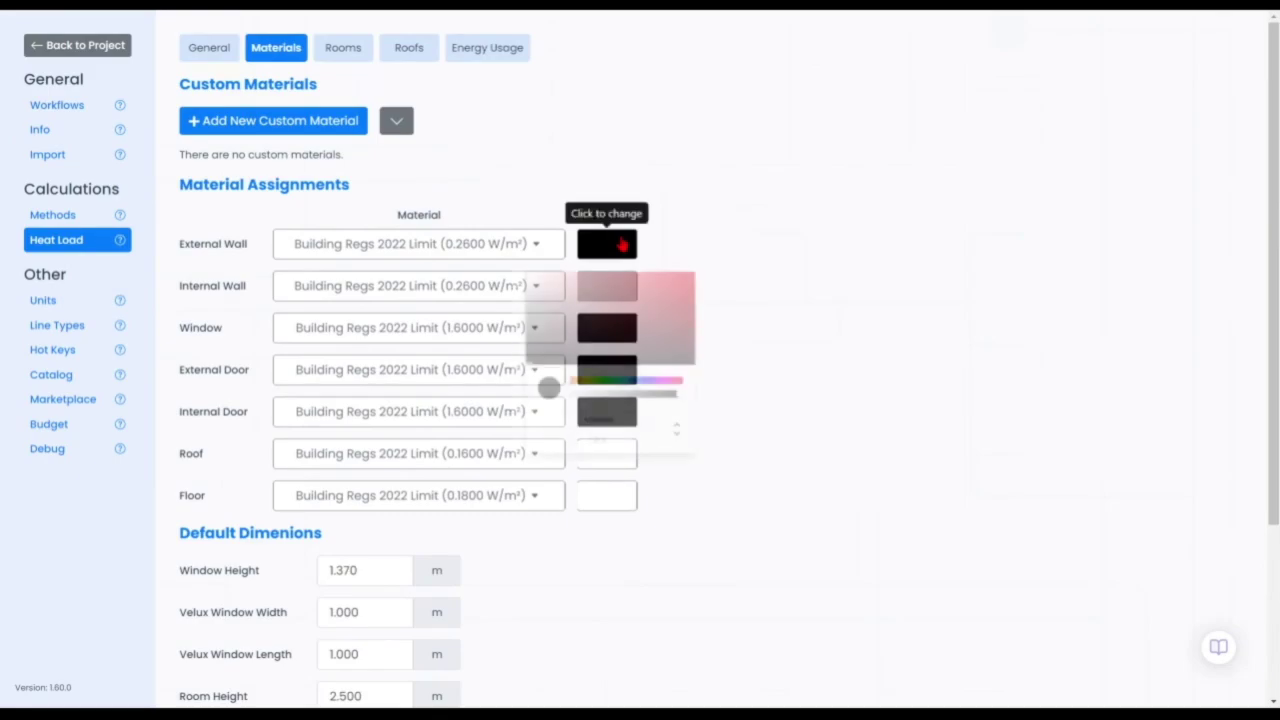
{"action": "left_click_drag", "start_coordinate": [532, 368], "coordinate": [695, 273]}
{"action": "left_click", "coordinate": [755, 222]}
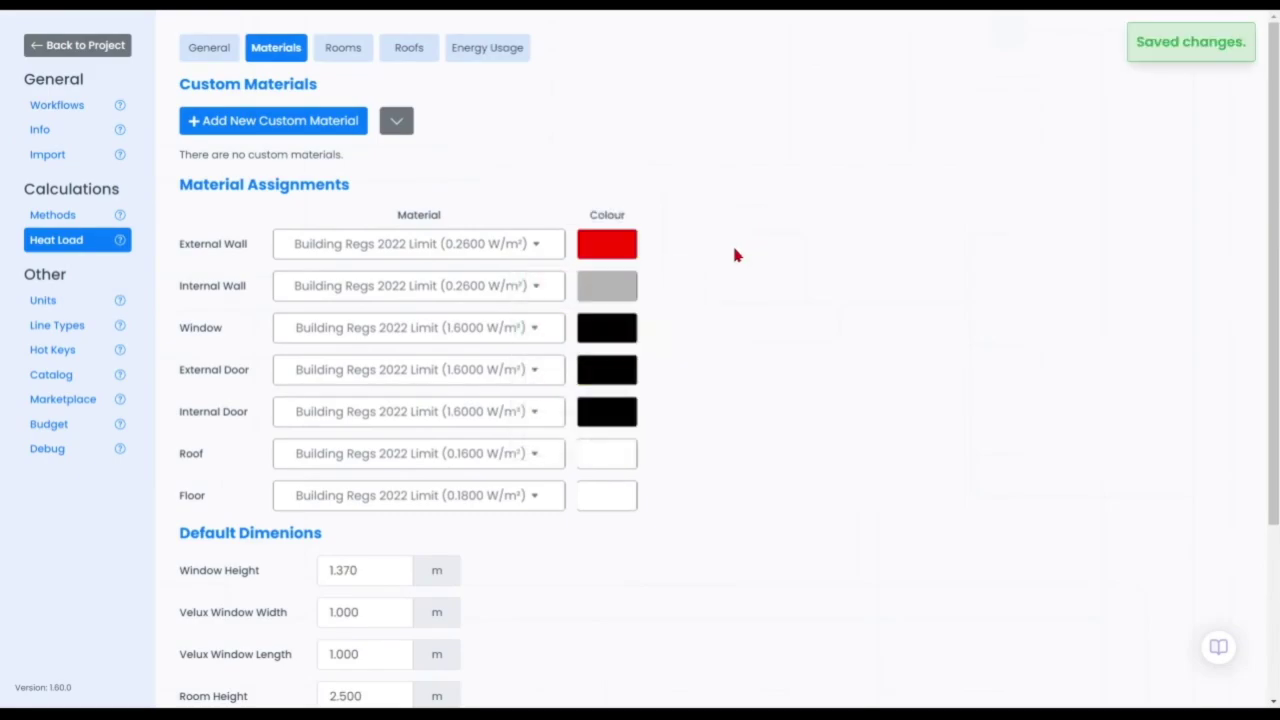
- Try to change the internal wall's assigned colour to green
{"action": "left_click", "coordinate": [624, 287]}
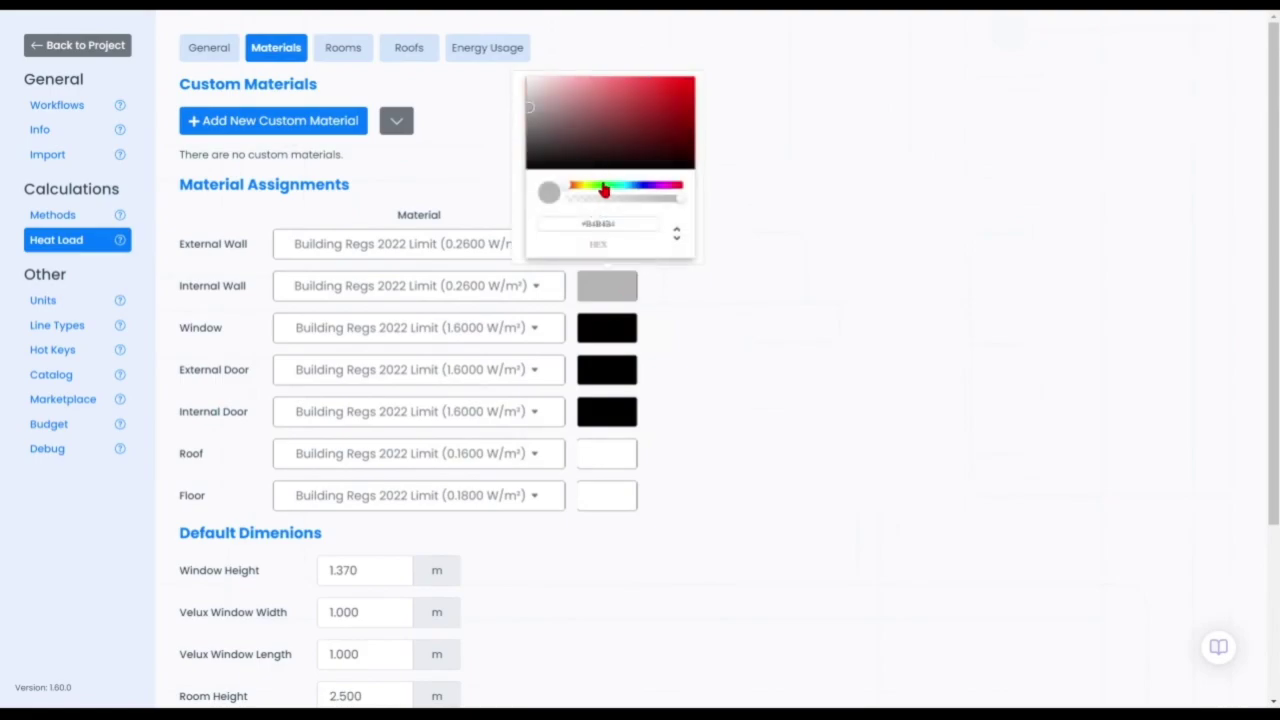
{"action": "left_click", "coordinate": [603, 188]}
{"action": "left_click_drag", "start_coordinate": [540, 114], "coordinate": [689, 77]}
{"action": "left_click", "coordinate": [920, 117]}
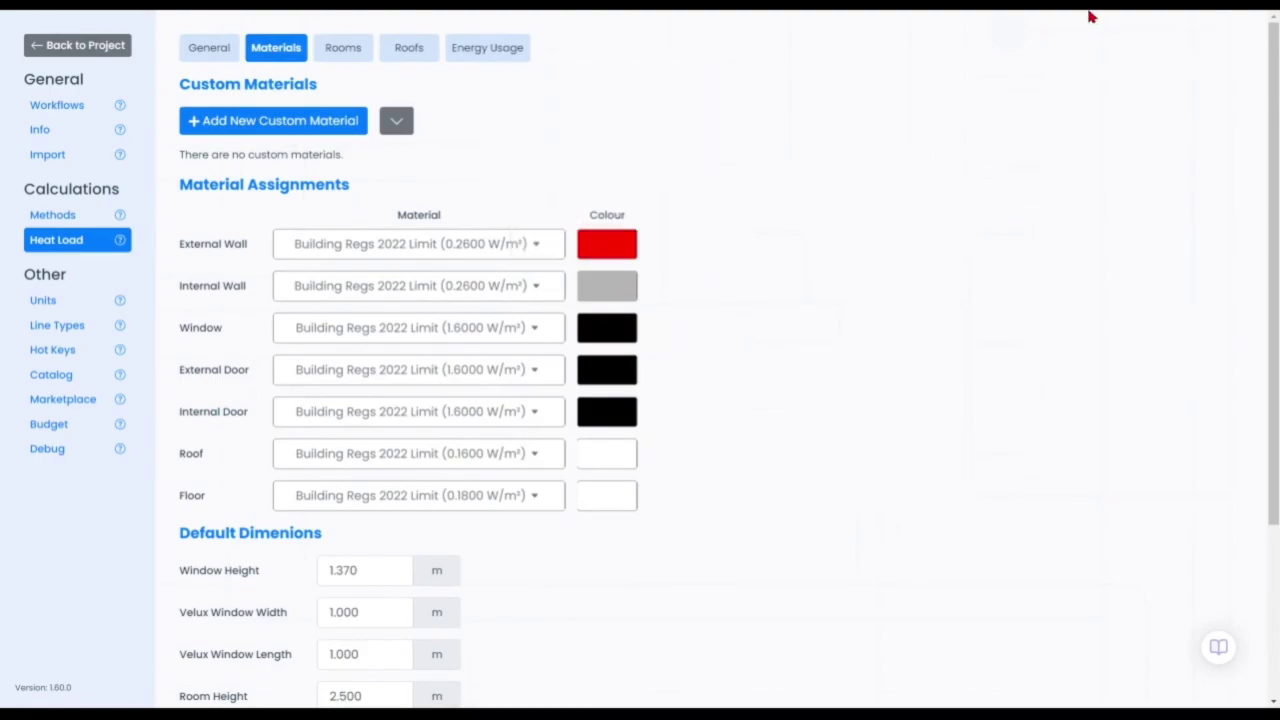
- Review the Pantry custom room's default indoor temperature and air change rate settings, and save the room
{"action": "left_click", "coordinate": [344, 50]}
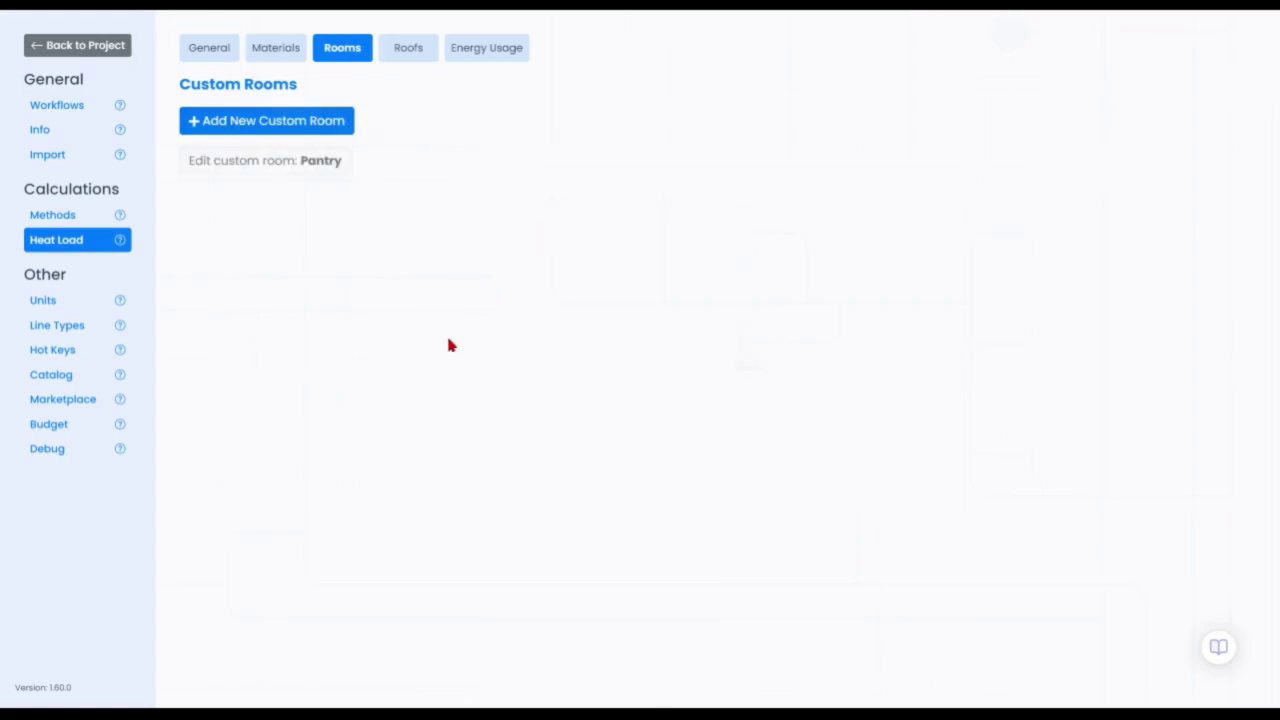
{"action": "left_click", "coordinate": [260, 160]}
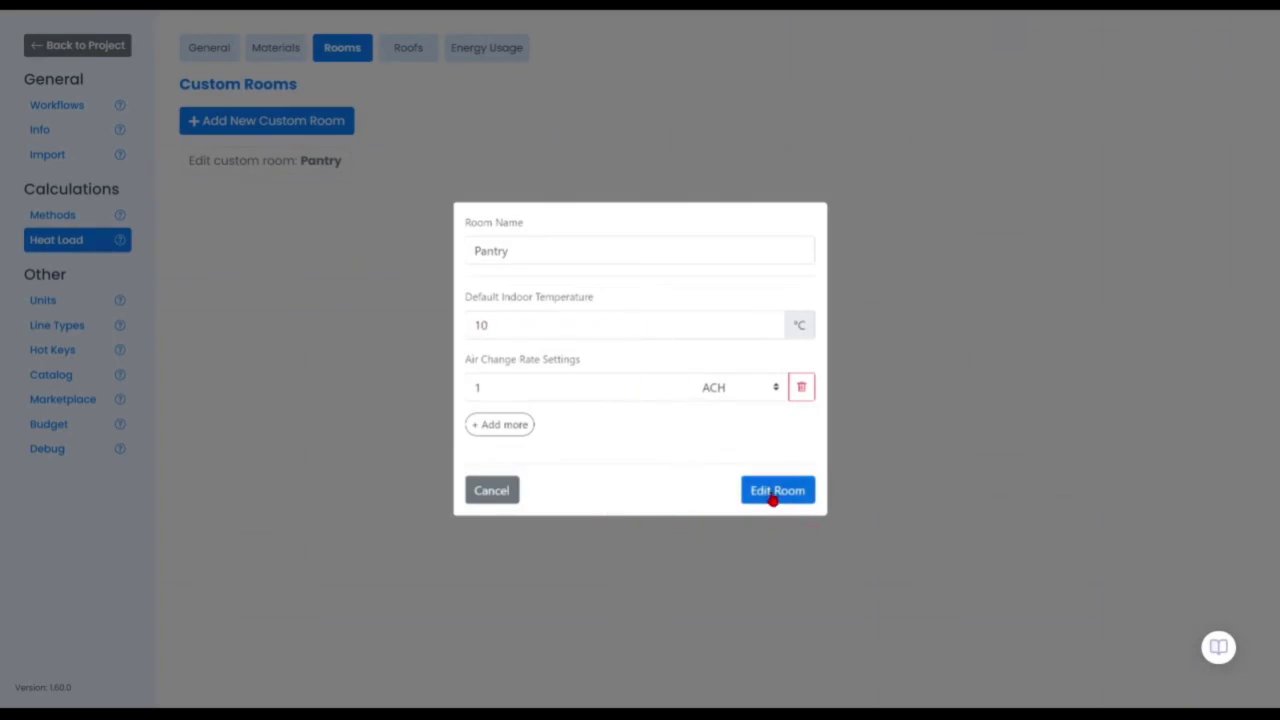
{"action": "left_click", "coordinate": [773, 495]}
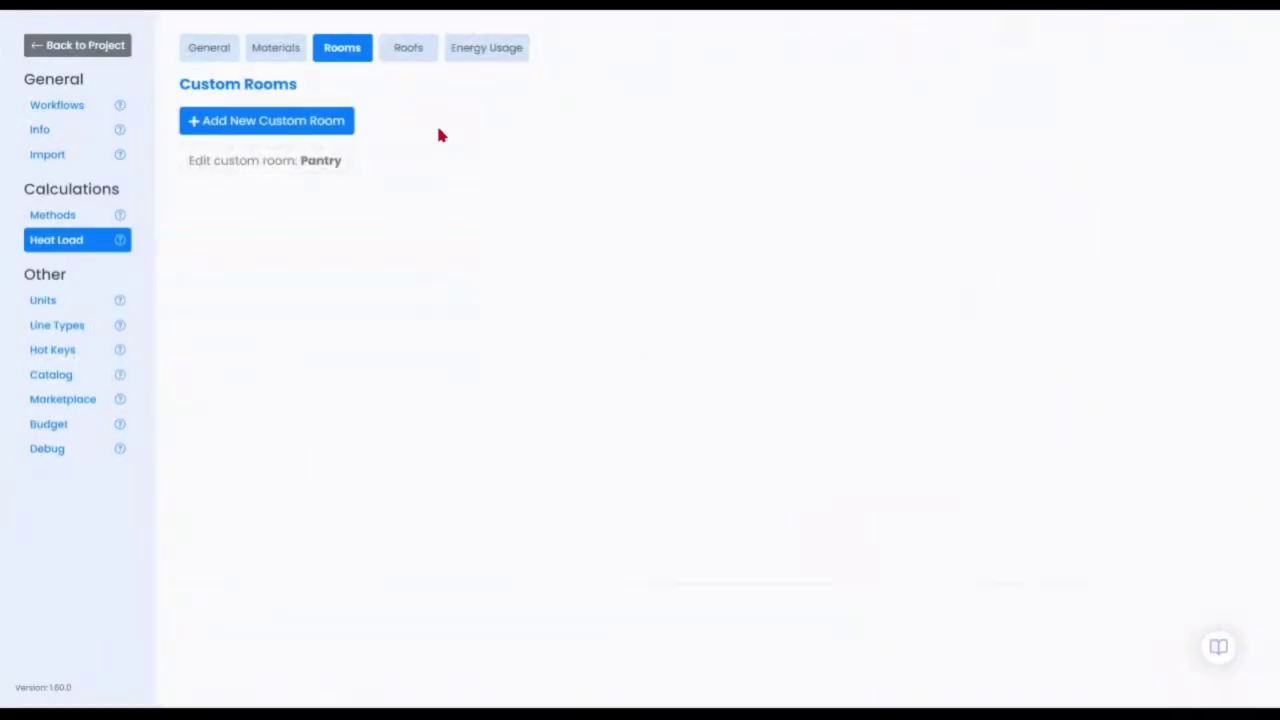
- Choose Shed Roof as the project's default roof type
{"action": "left_click", "coordinate": [408, 52]}
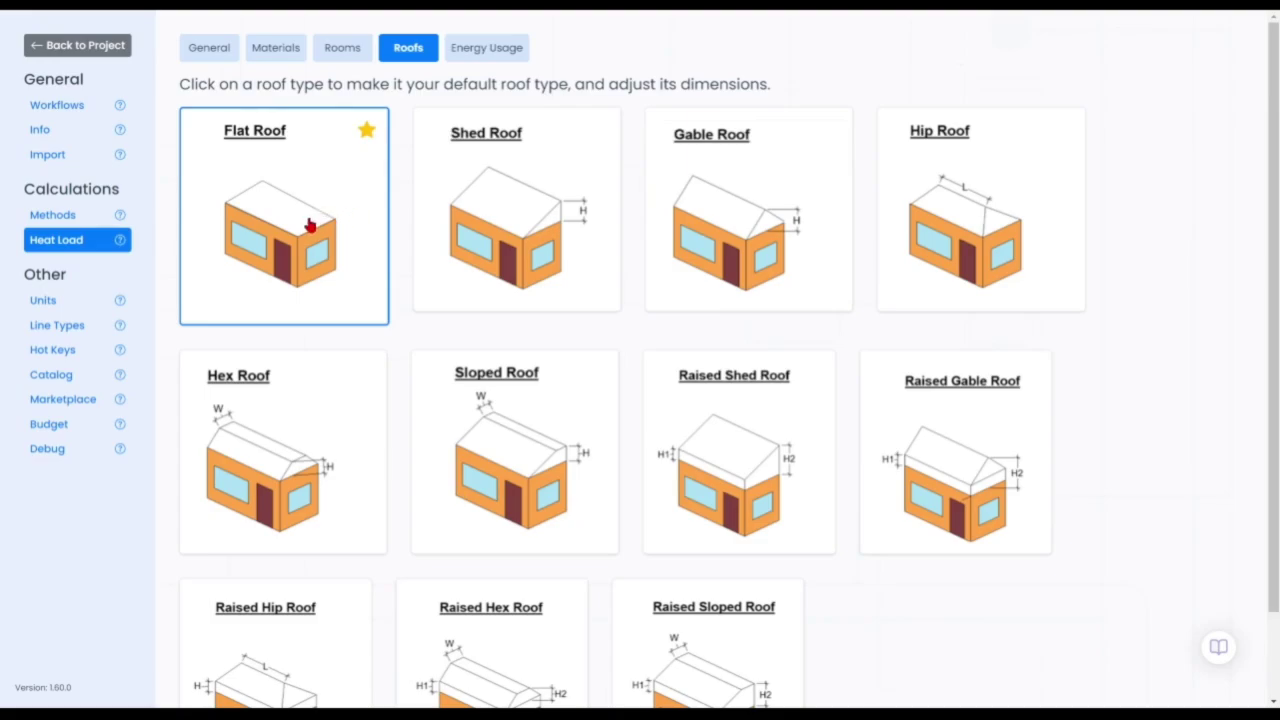
{"action": "left_click", "coordinate": [530, 205]}
- Refresh the heating degree days in the energy usage settings and open the project's units settings
{"action": "left_click", "coordinate": [488, 52]}
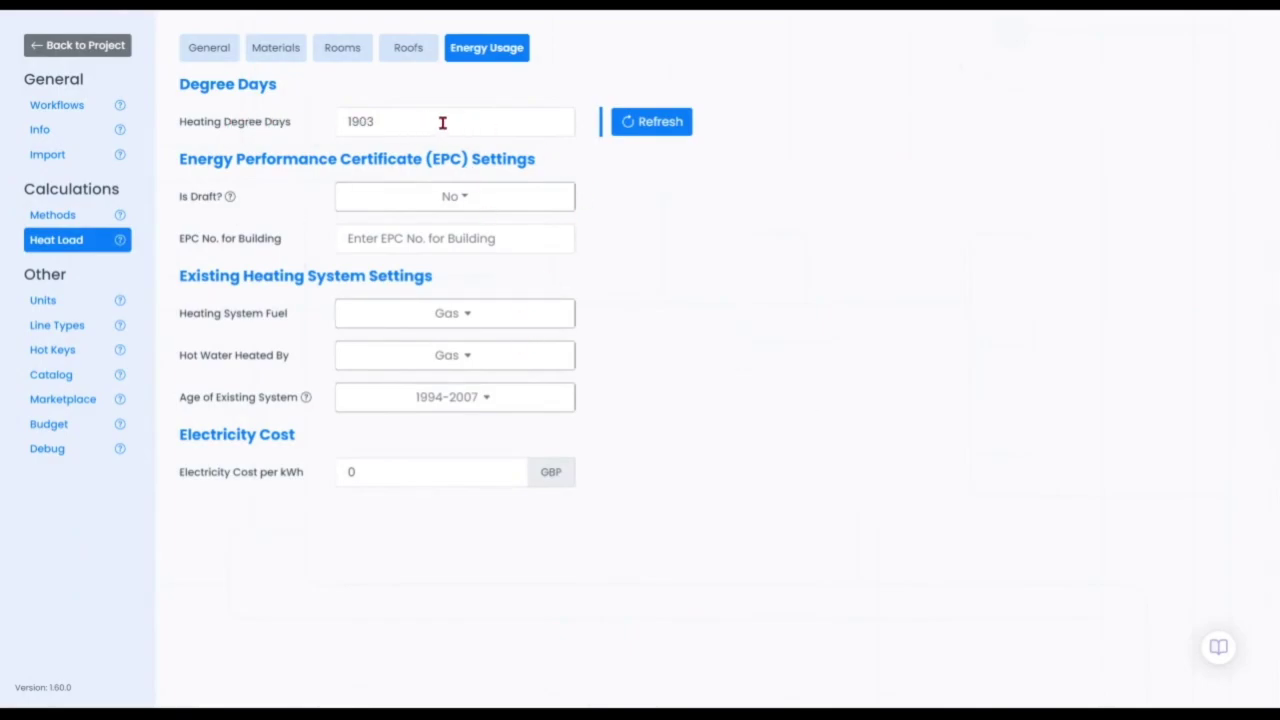
{"action": "left_click", "coordinate": [662, 126]}
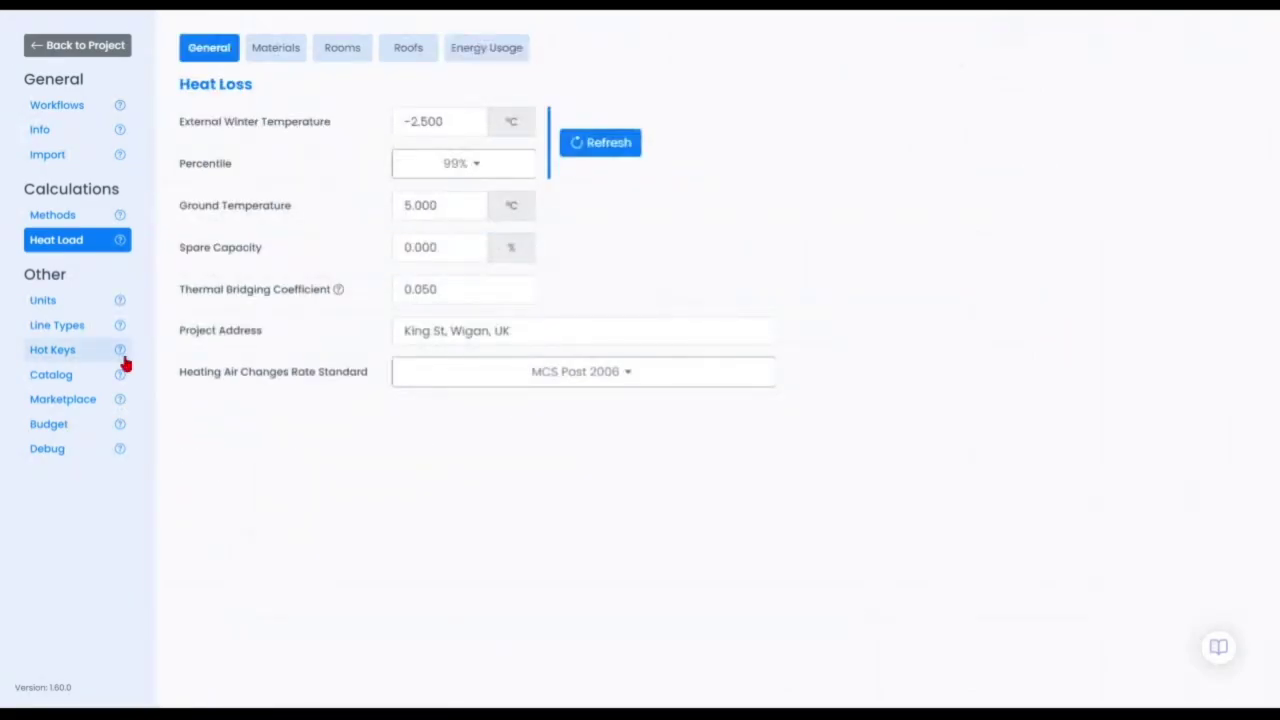
{"action": "left_click", "coordinate": [73, 305]}
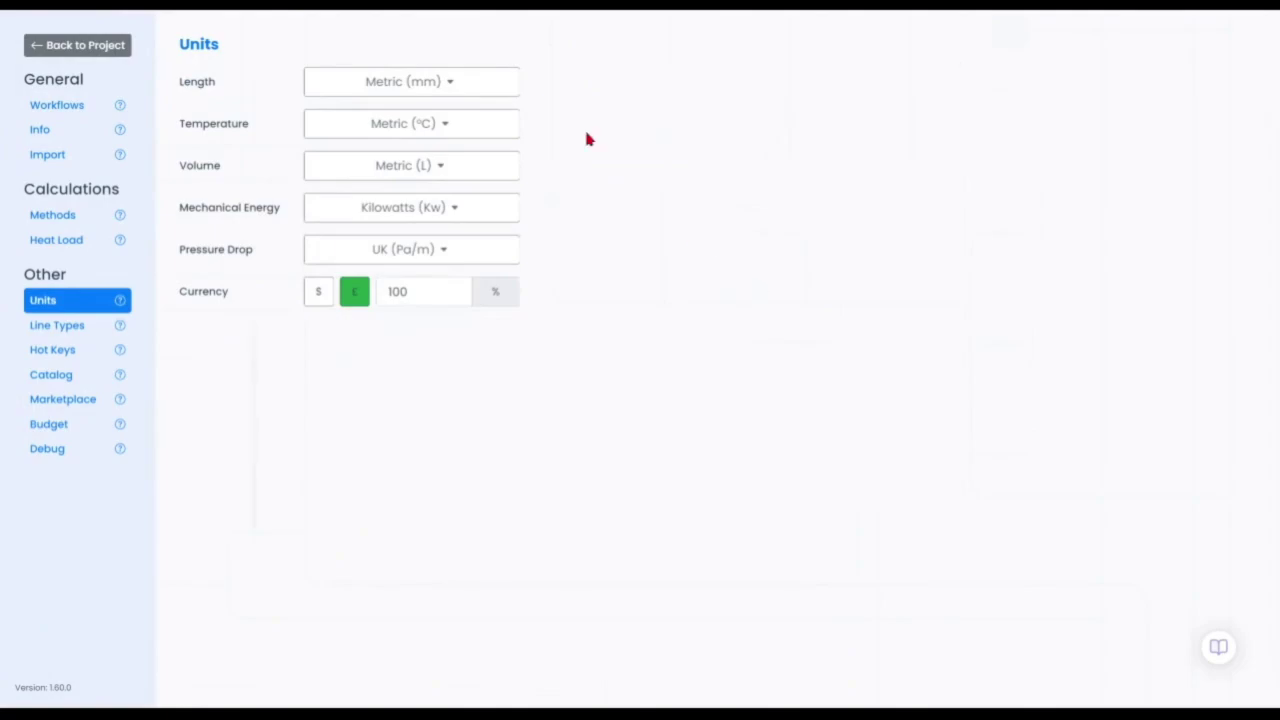